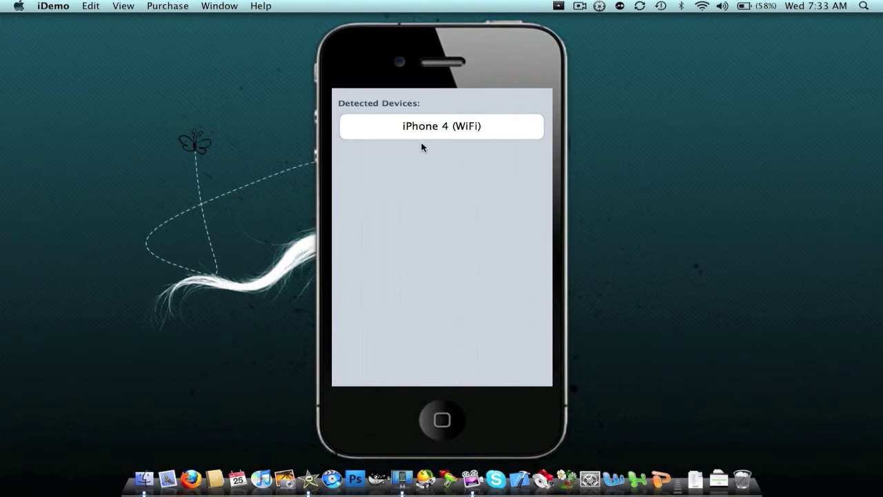
# Step: Select the iPhone 4 (WiFi) entry in Detected Devices to mirror its screen
pyautogui.click(425, 132)
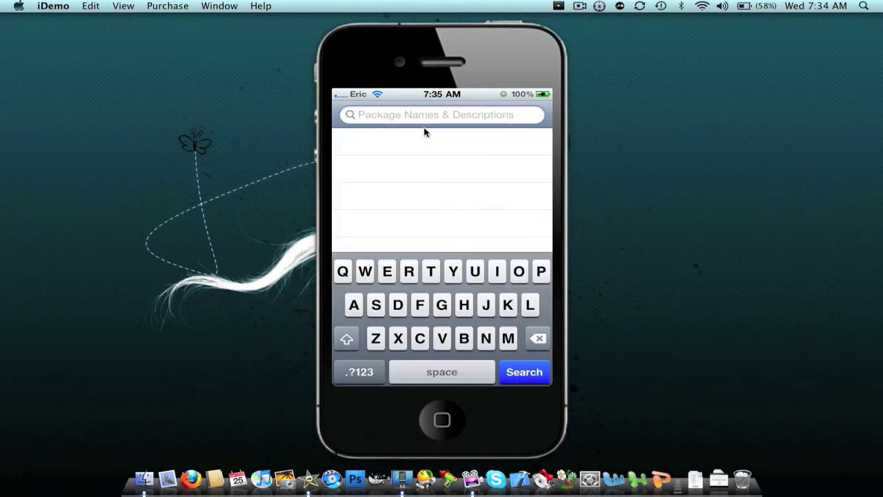
# Step: Search Cydia for 'androidlock x' and open the AndroidLock XT details page
pyautogui.write('andr')
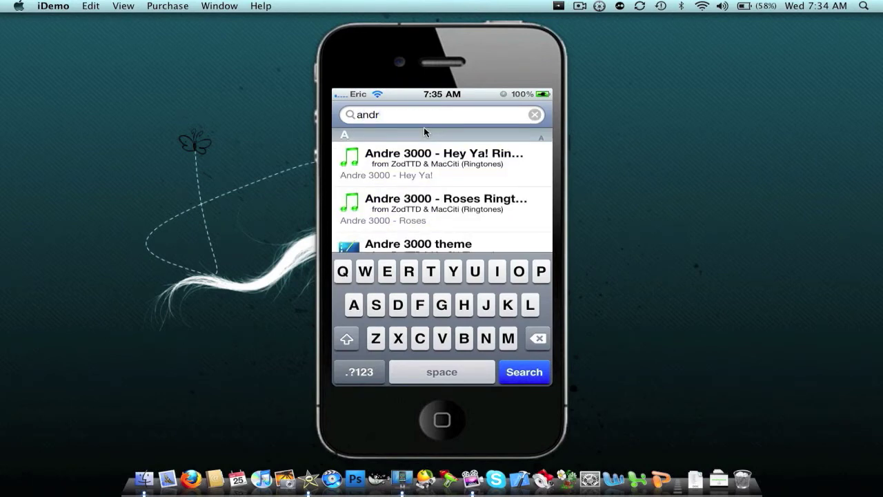
pyautogui.write('oid')
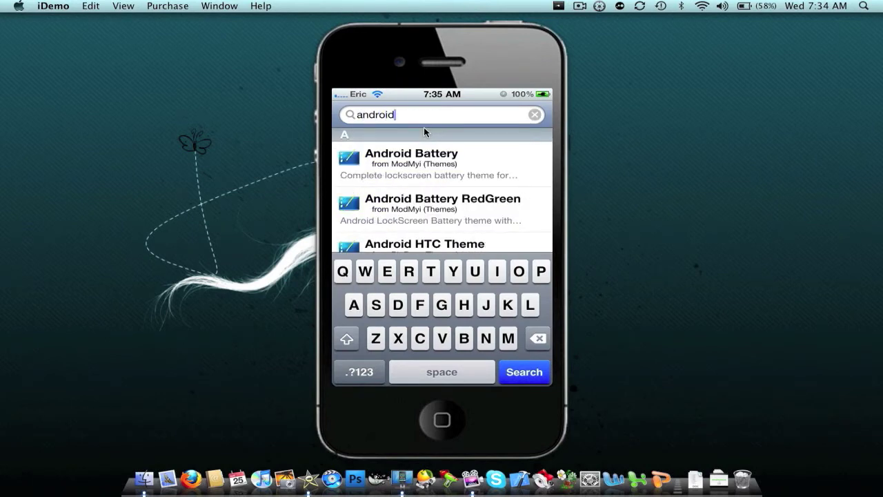
pyautogui.write('lock ')
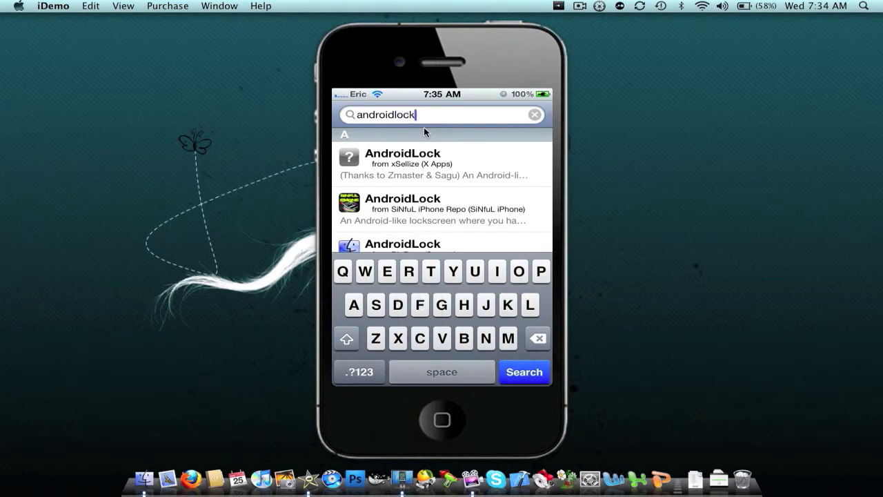
pyautogui.write('x')
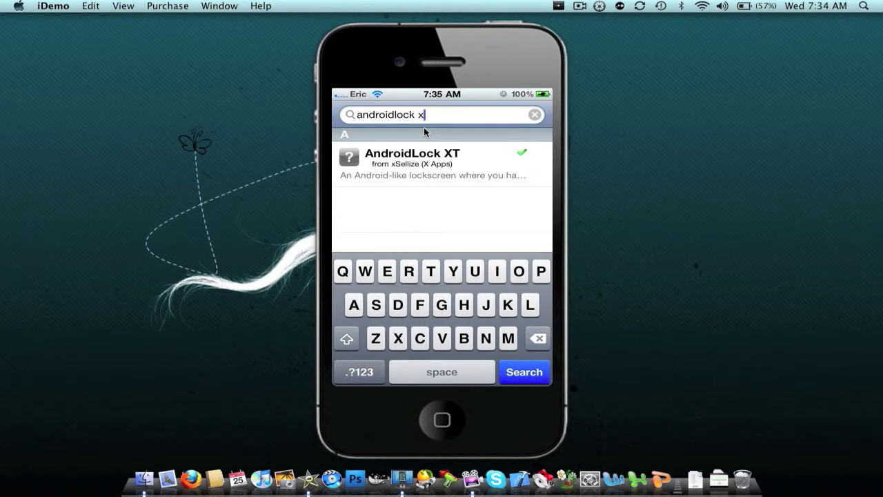
pyautogui.click(424, 160)
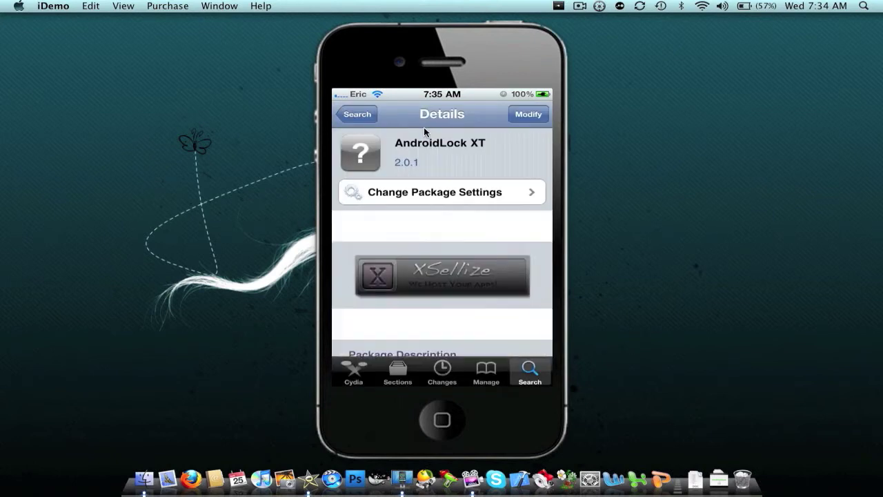
# Step: Scroll through AndroidLock XT's description and screenshots down to the Tap to unlock lock screen
pyautogui.scroll(-3, 424, 131)
pyautogui.scroll(-2, 424, 131)
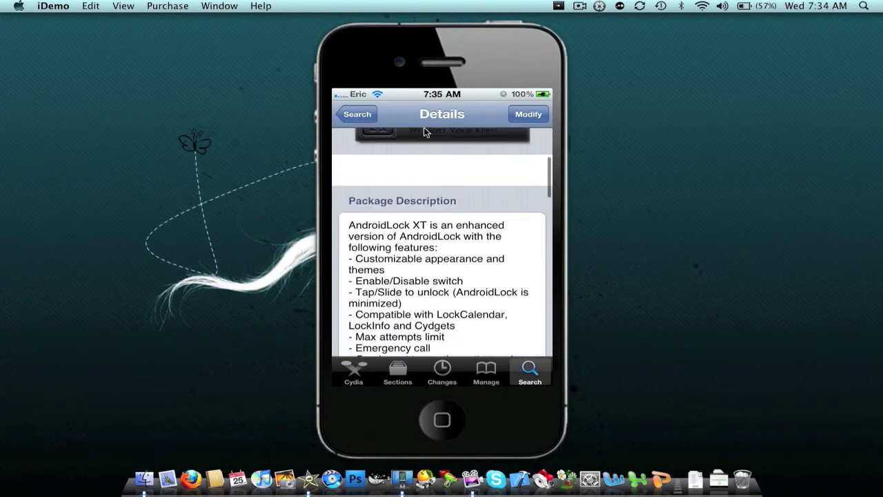
pyautogui.scroll(-1, 424, 131)
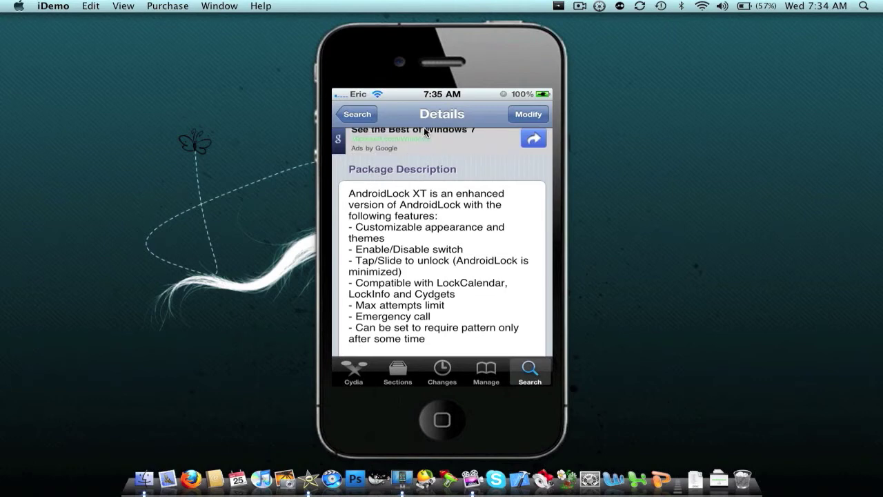
pyautogui.scroll(-1, 424, 131)
pyautogui.scroll(-5, 424, 131)
pyautogui.scroll(-5, 424, 131)
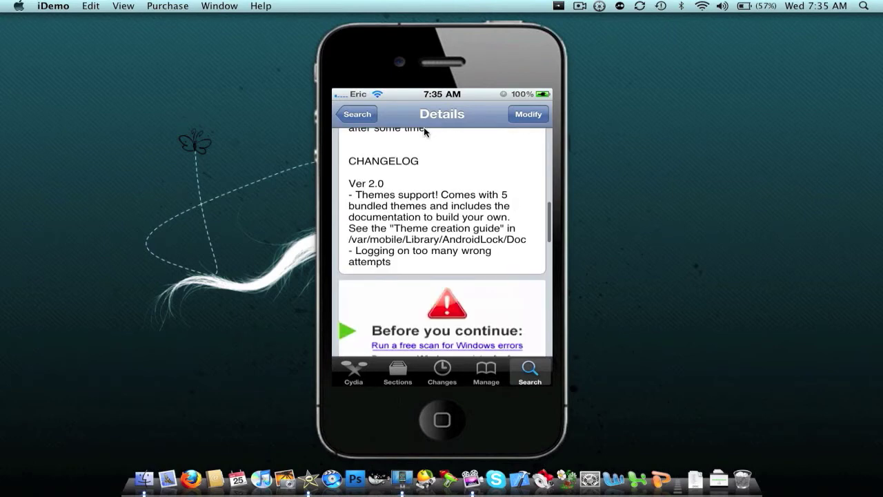
pyautogui.scroll(-5, 424, 131)
pyautogui.scroll(-5, 424, 131)
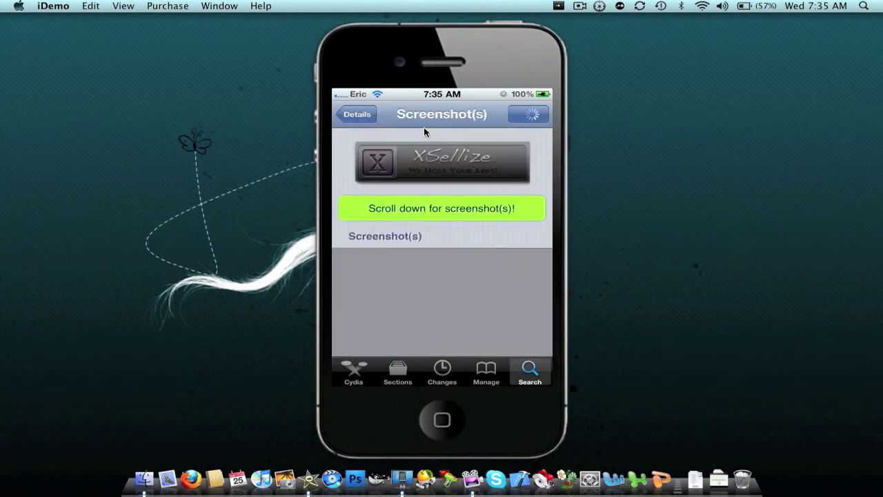
pyautogui.scroll(-2, 424, 131)
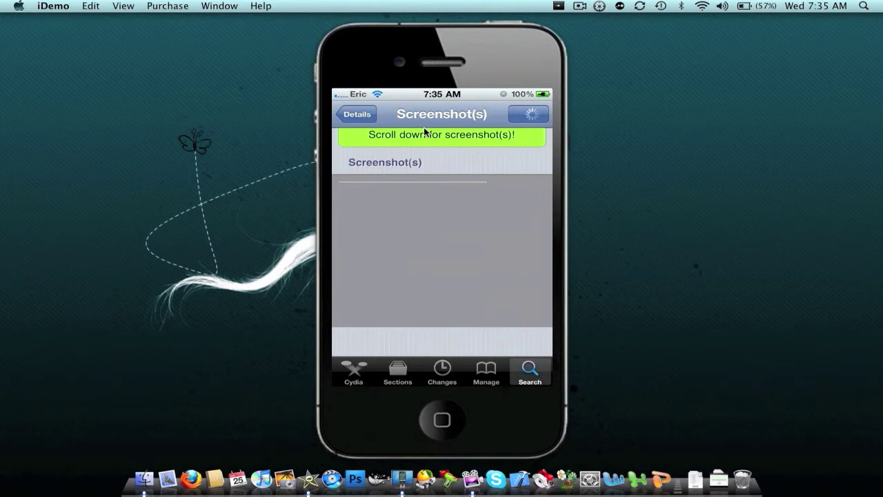
pyautogui.scroll(-1, 424, 131)
pyautogui.scroll(-1, 424, 131)
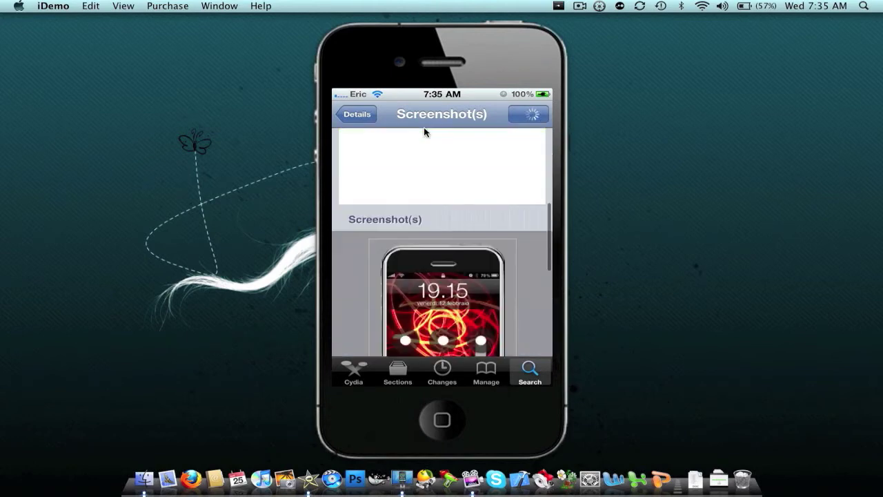
pyautogui.scroll(-3, 424, 131)
pyautogui.scroll(-1, 424, 131)
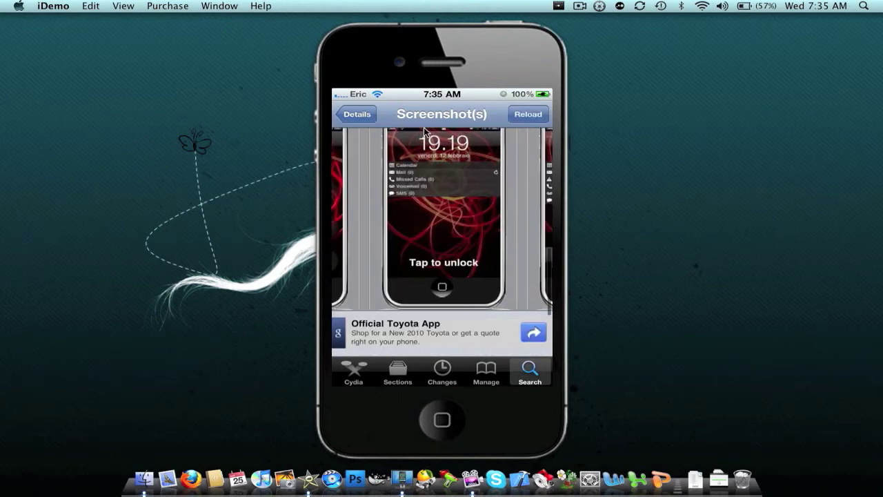
pyautogui.scroll(1, 424, 131)
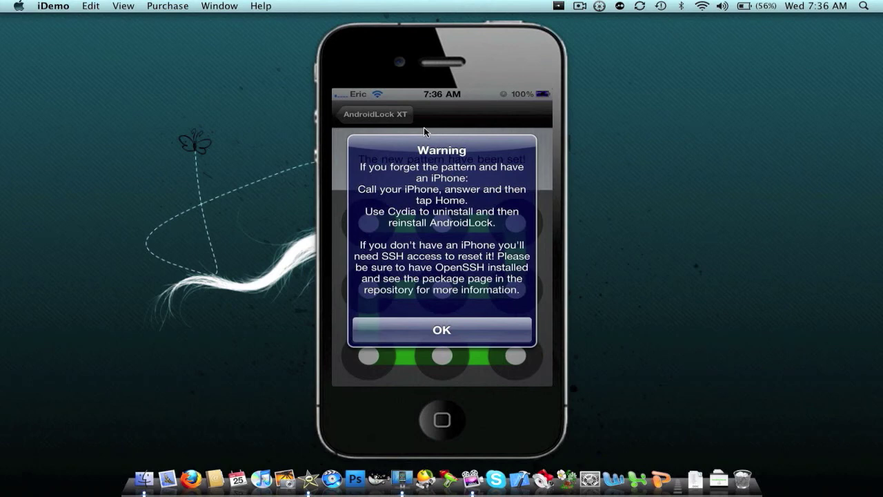
# Step: Dismiss the forgotten-pattern warning after confirming the new unlock pattern
pyautogui.press('Return')
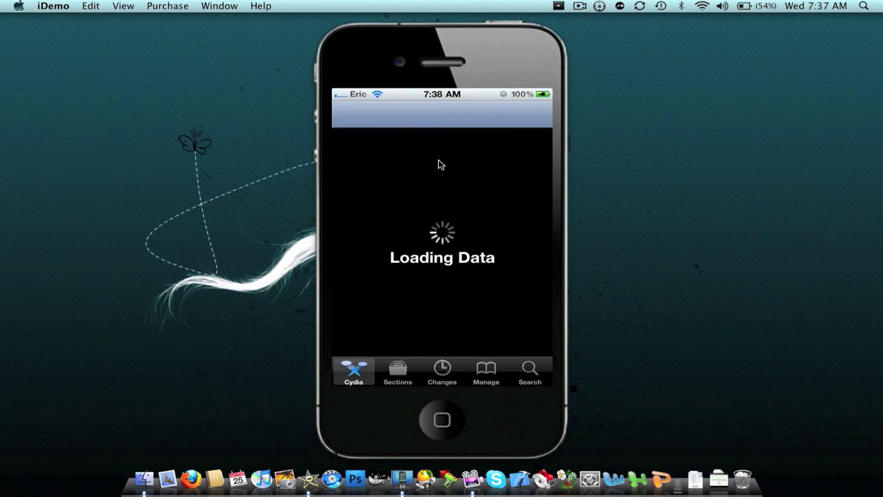
# Step: Open the Camouflage utility's menu from the Mac menu bar
pyautogui.click(558, 5)
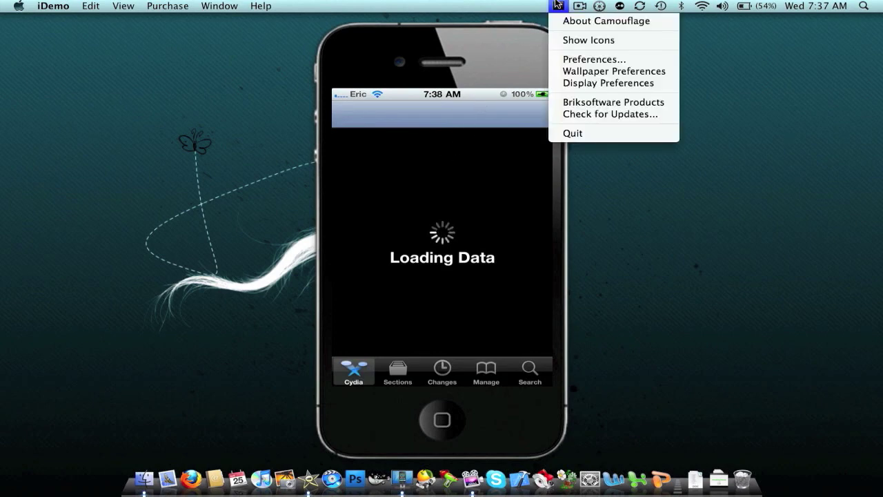